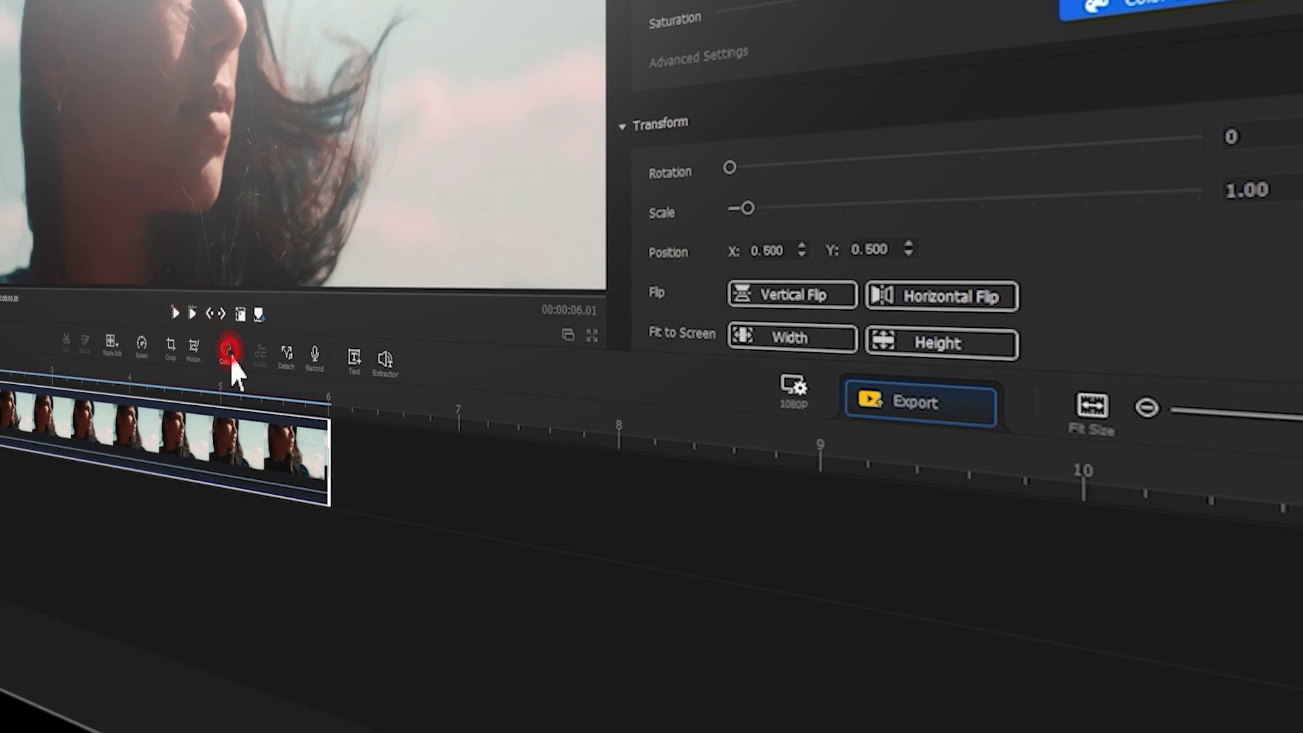
# Warm the woman clip to Temperature 18.18 and nudge its Tint
pyautogui.click(228, 352)
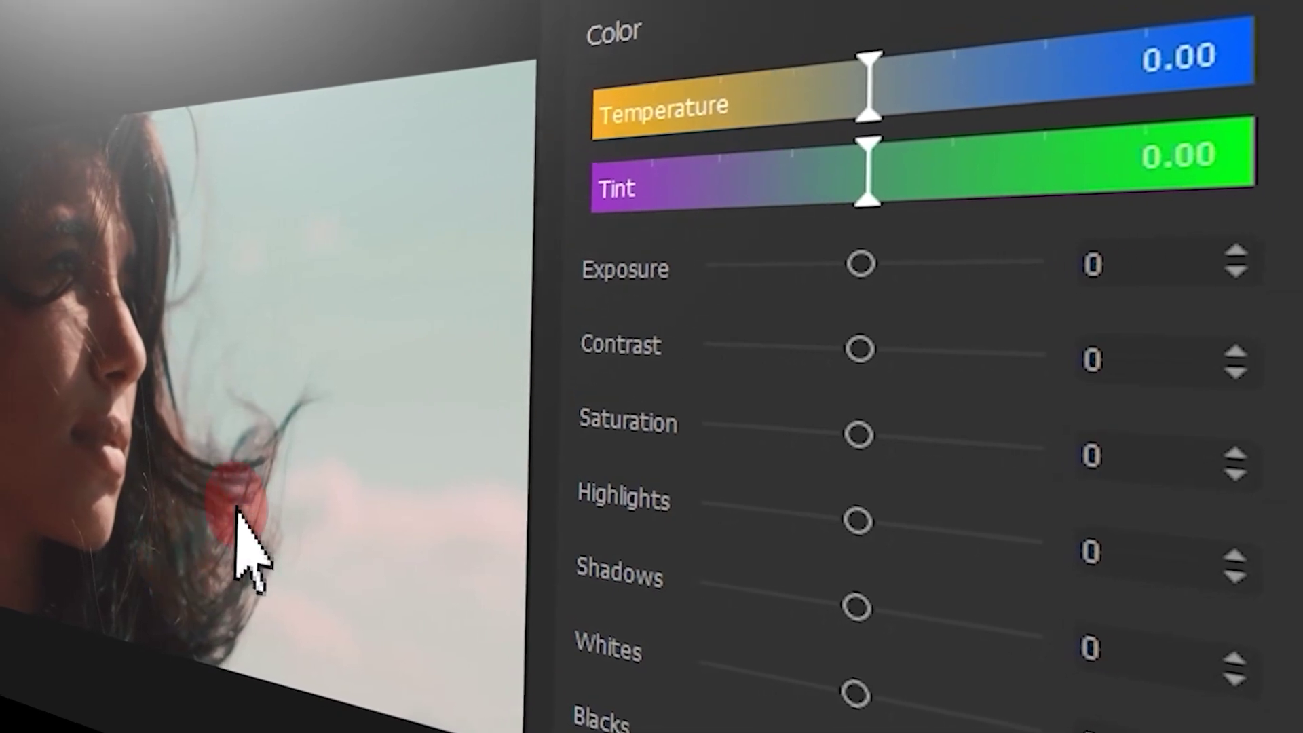
pyautogui.click(869, 109)
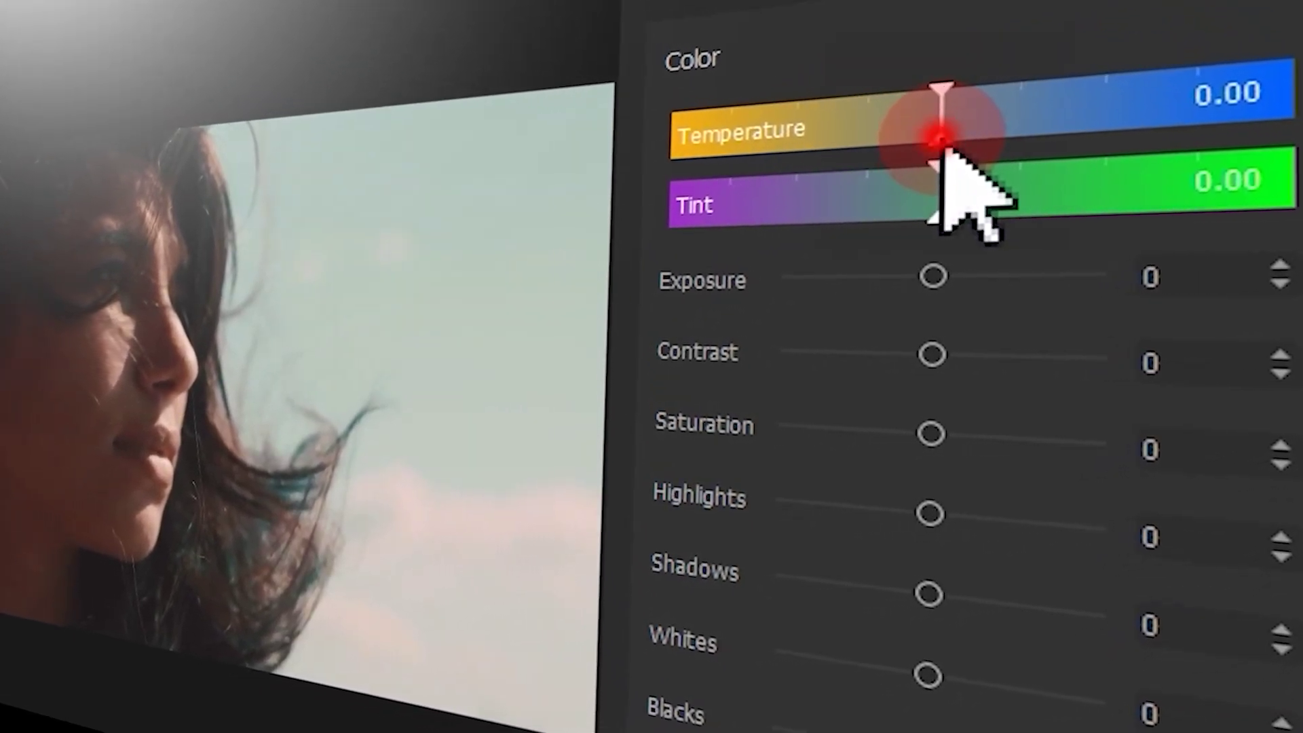
pyautogui.moveTo(940, 139); pyautogui.dragTo(1103, 196)
pyautogui.moveTo(1074, 254); pyautogui.dragTo(1101, 284)
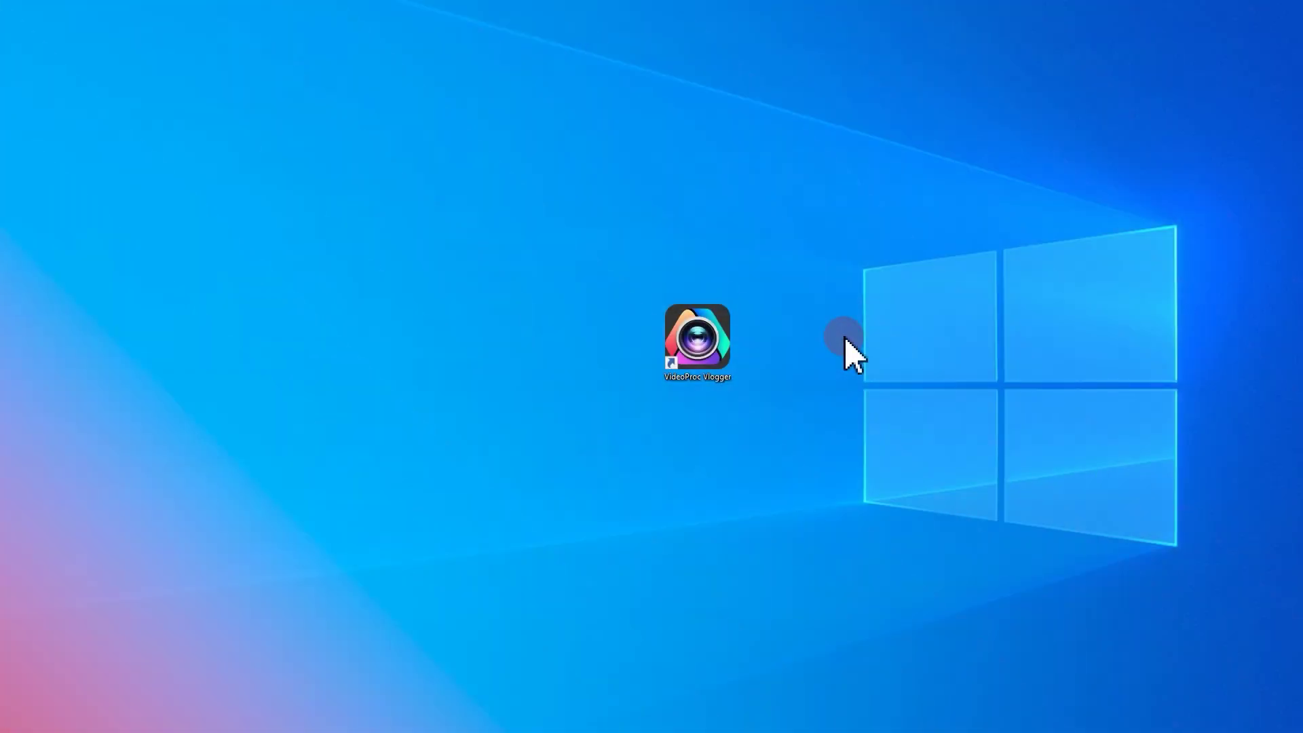
# Launch VideoProc Vlogger and create a new 1920x1080, 30 fps project
pyautogui.doubleClick(699, 340)
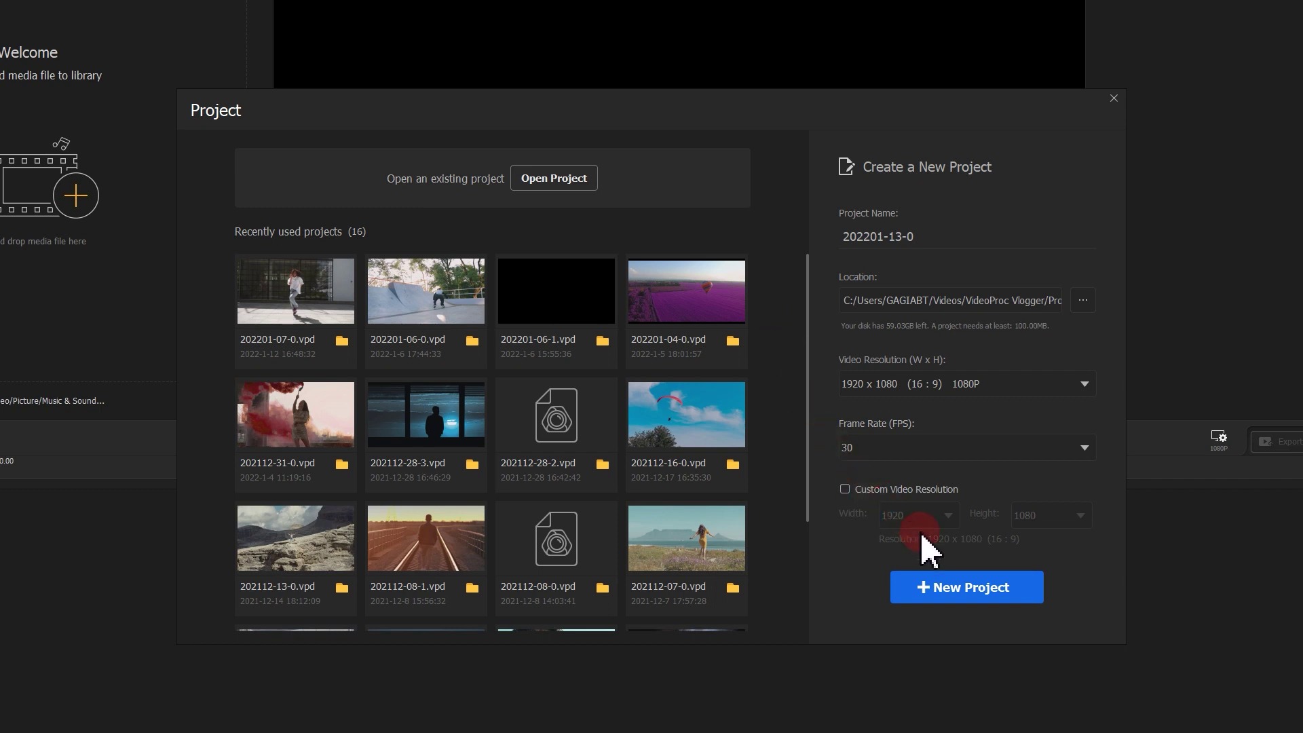
pyautogui.click(955, 591)
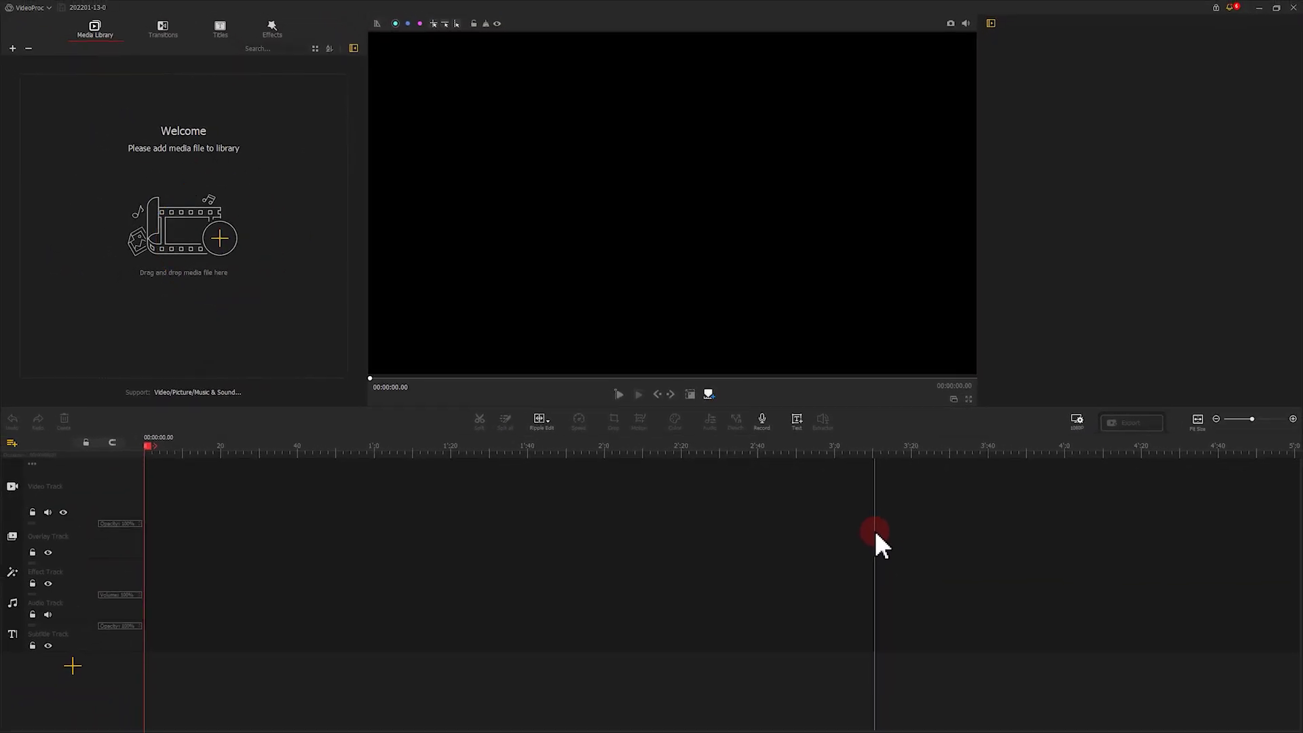
# Import 2.mp4 into the Media Library and place it on the Video Track
pyautogui.click(226, 243)
pyautogui.click(184, 114)
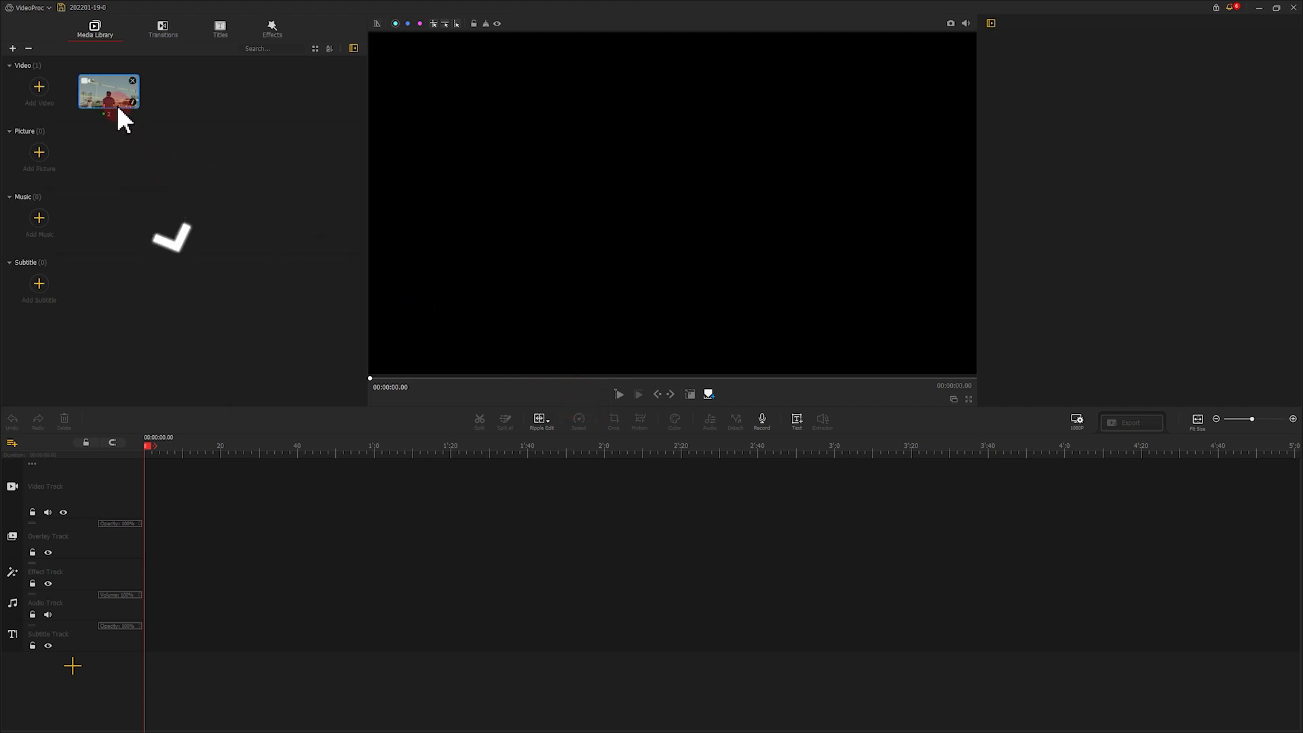
pyautogui.moveTo(118, 107); pyautogui.dragTo(209, 494)
pyautogui.click(200, 469)
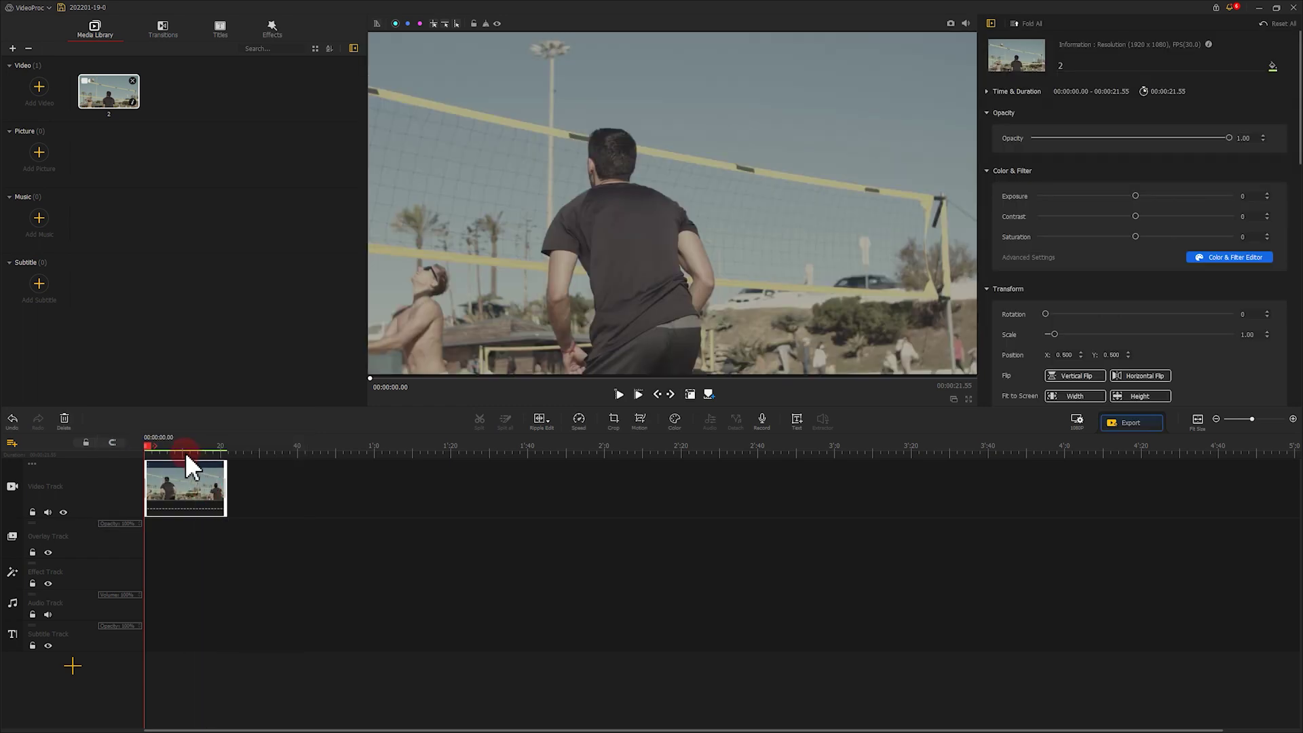
pyautogui.scroll(5, 185, 452)
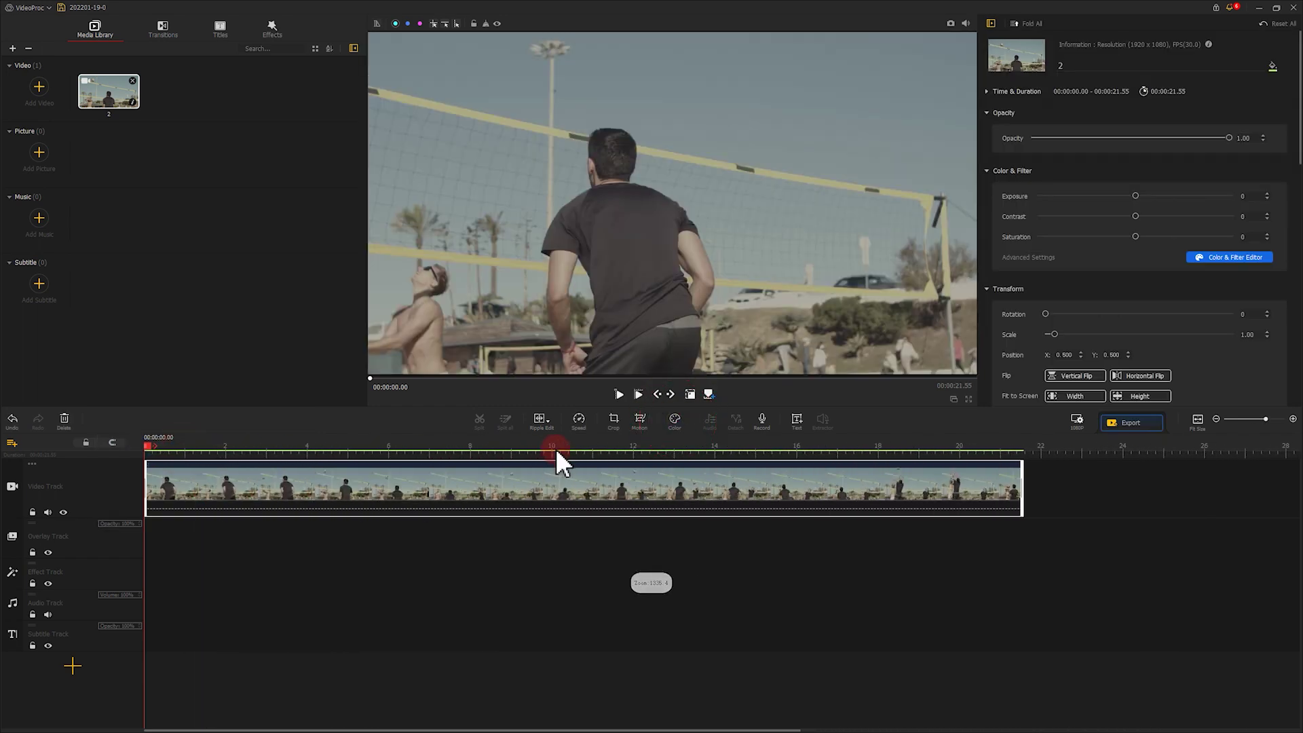
# Warm the volleyball clip with Temperature 31.47 and Tint -4.90
pyautogui.click(676, 419)
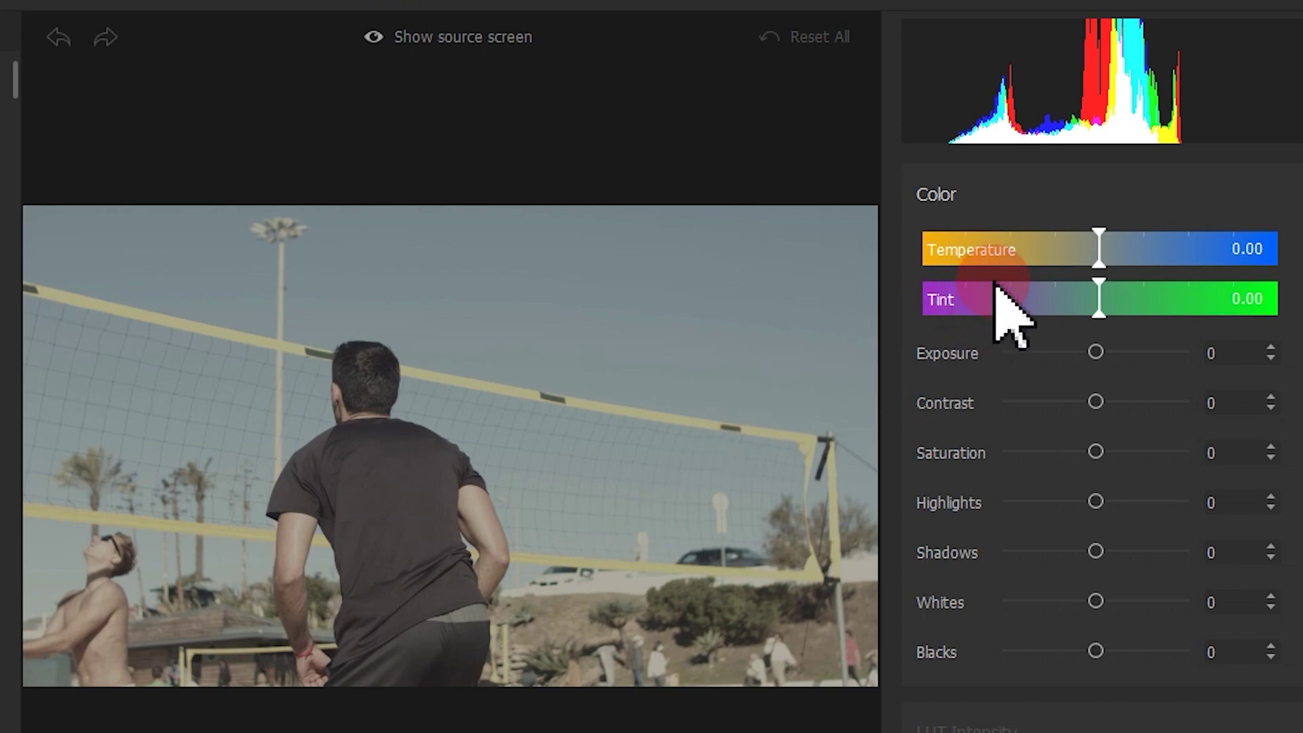
pyautogui.moveTo(1098, 257); pyautogui.dragTo(1162, 273)
pyautogui.moveTo(1098, 312); pyautogui.dragTo(1093, 309)
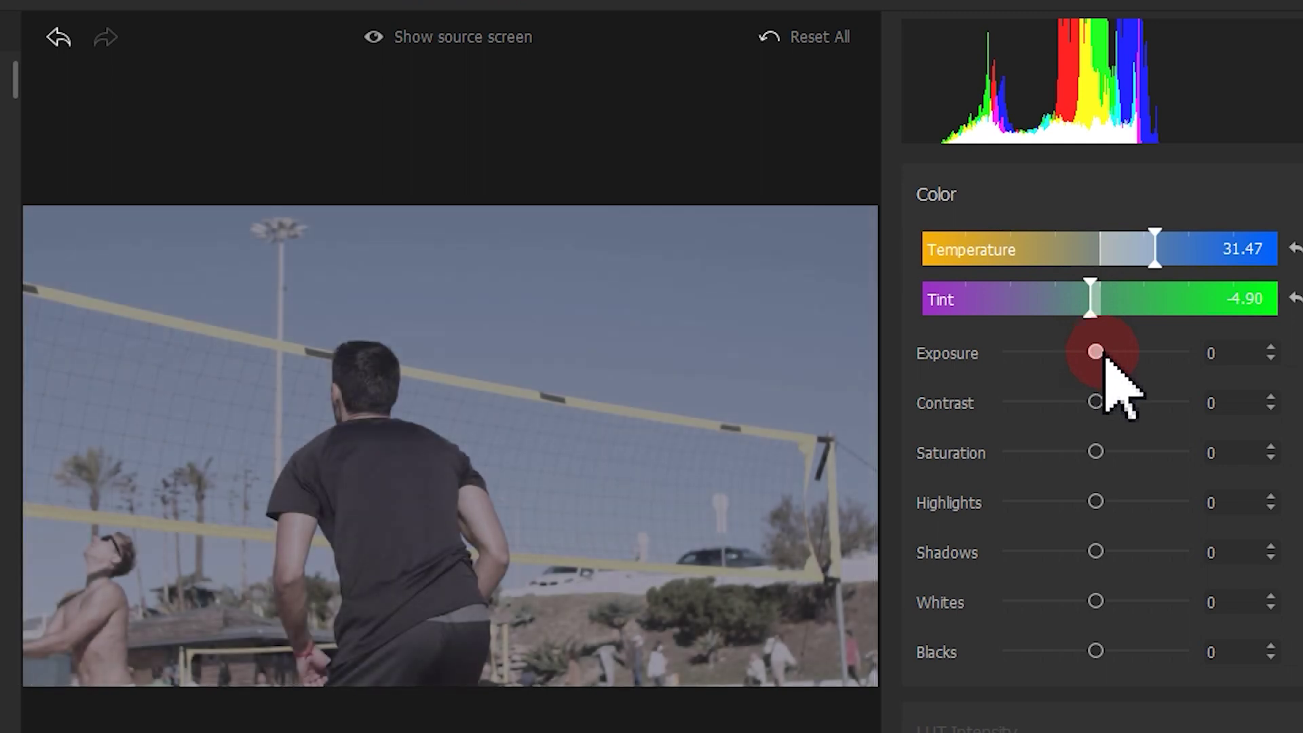
# Brighten the volleyball beach shot with Exposure at 58
pyautogui.moveTo(1096, 353)
pyautogui.mouseDown()
pyautogui.moveTo(1188, 354)
pyautogui.moveTo(1004, 354)
pyautogui.moveTo(1193, 374)
pyautogui.moveTo(1016, 366)
pyautogui.moveTo(1097, 368)
pyautogui.mouseUp()
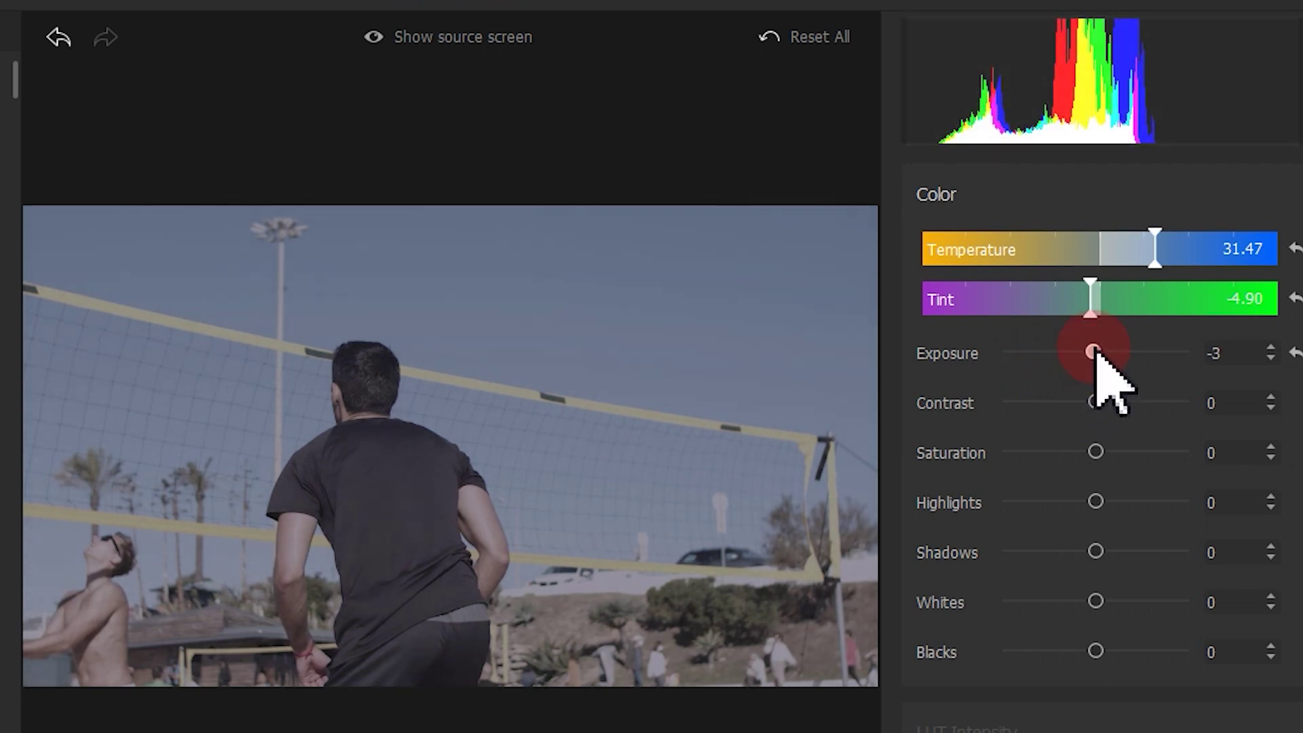
pyautogui.moveTo(1096, 354); pyautogui.dragTo(1151, 360)
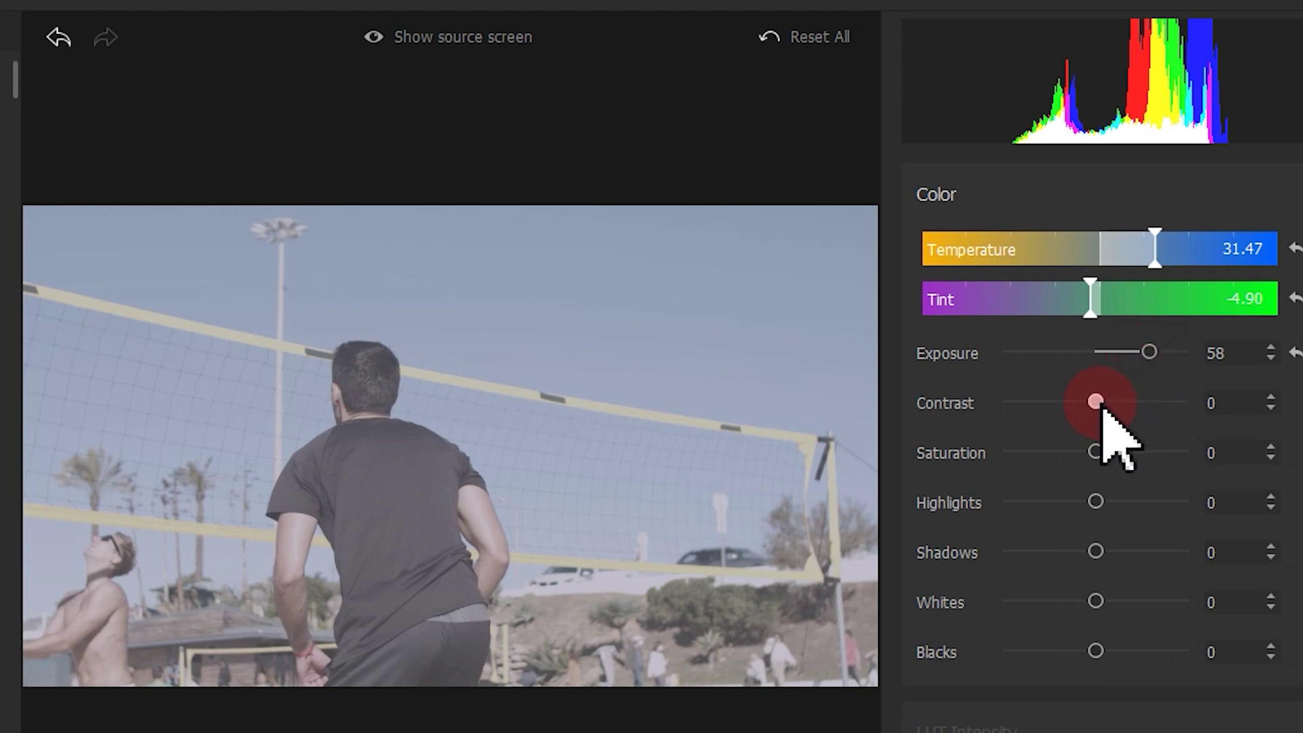
# Try Contrast at 100 and -100, then settle it at 53
pyautogui.moveTo(1099, 404); pyautogui.dragTo(1201, 407)
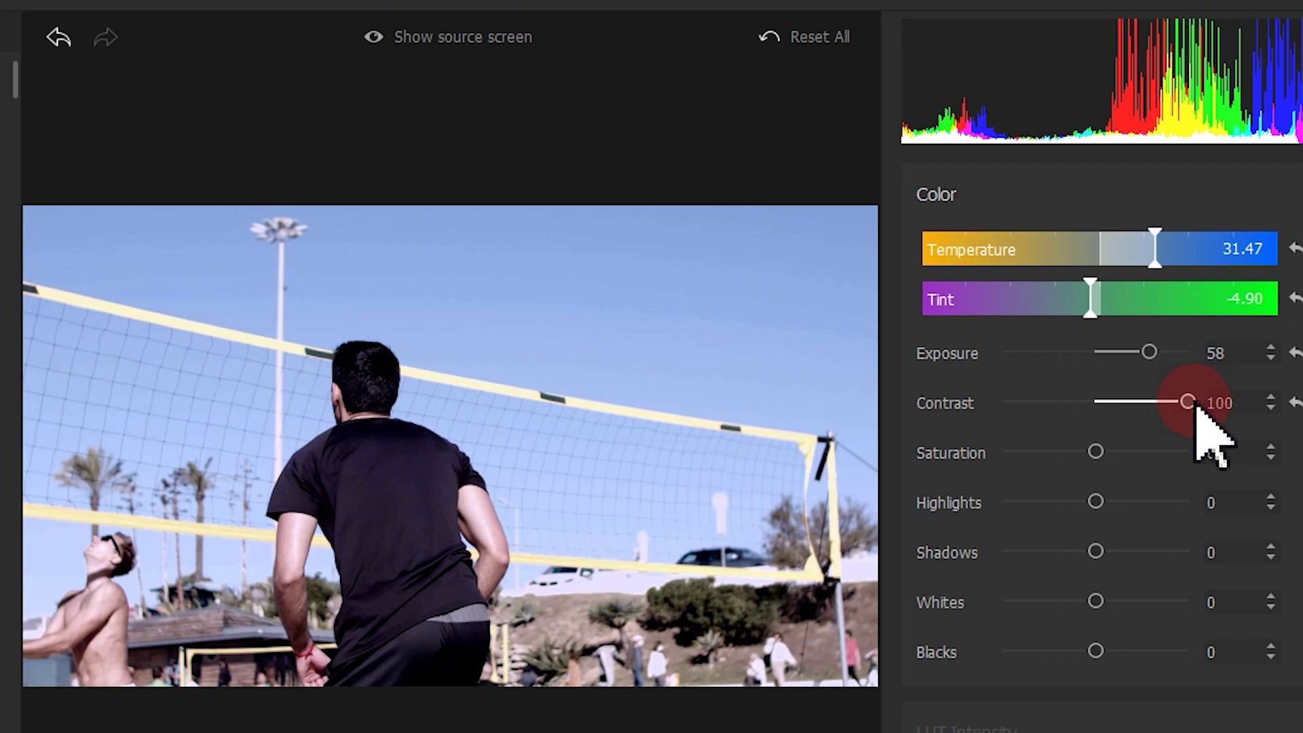
pyautogui.moveTo(1191, 405); pyautogui.dragTo(1006, 410)
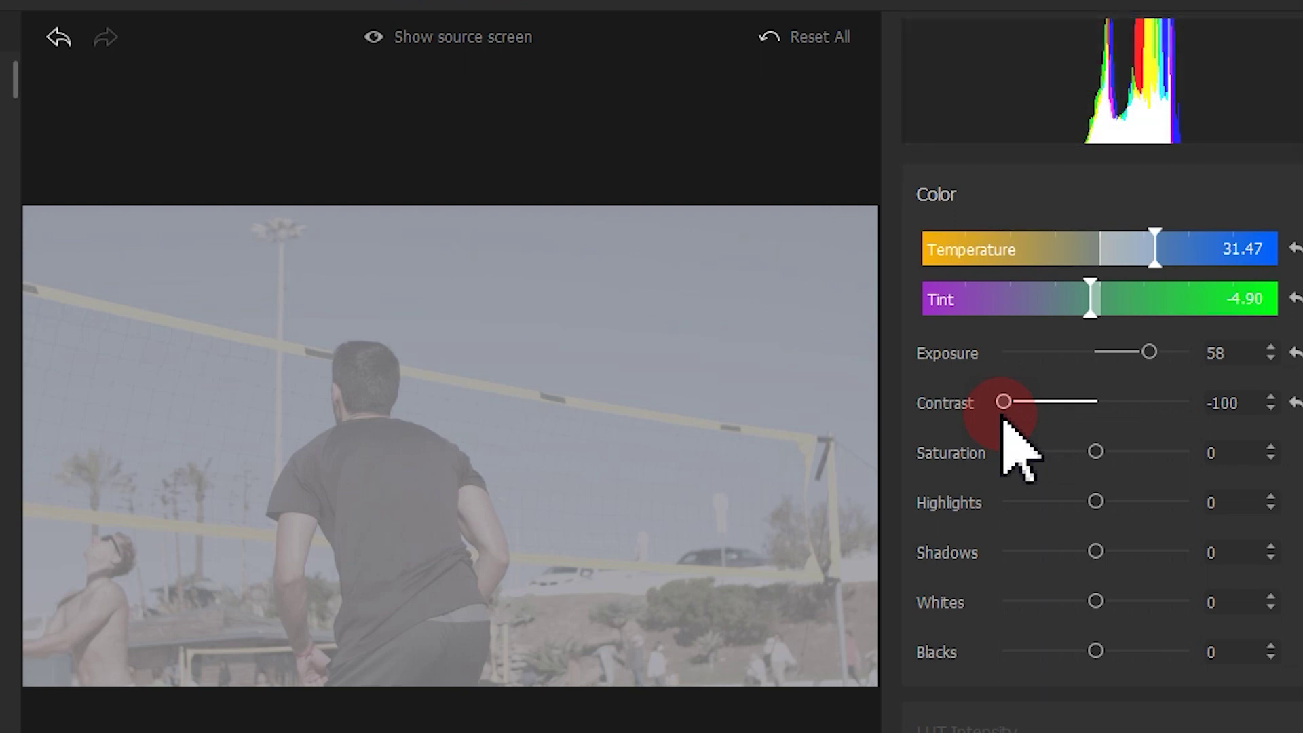
pyautogui.moveTo(1007, 419); pyautogui.dragTo(1095, 420)
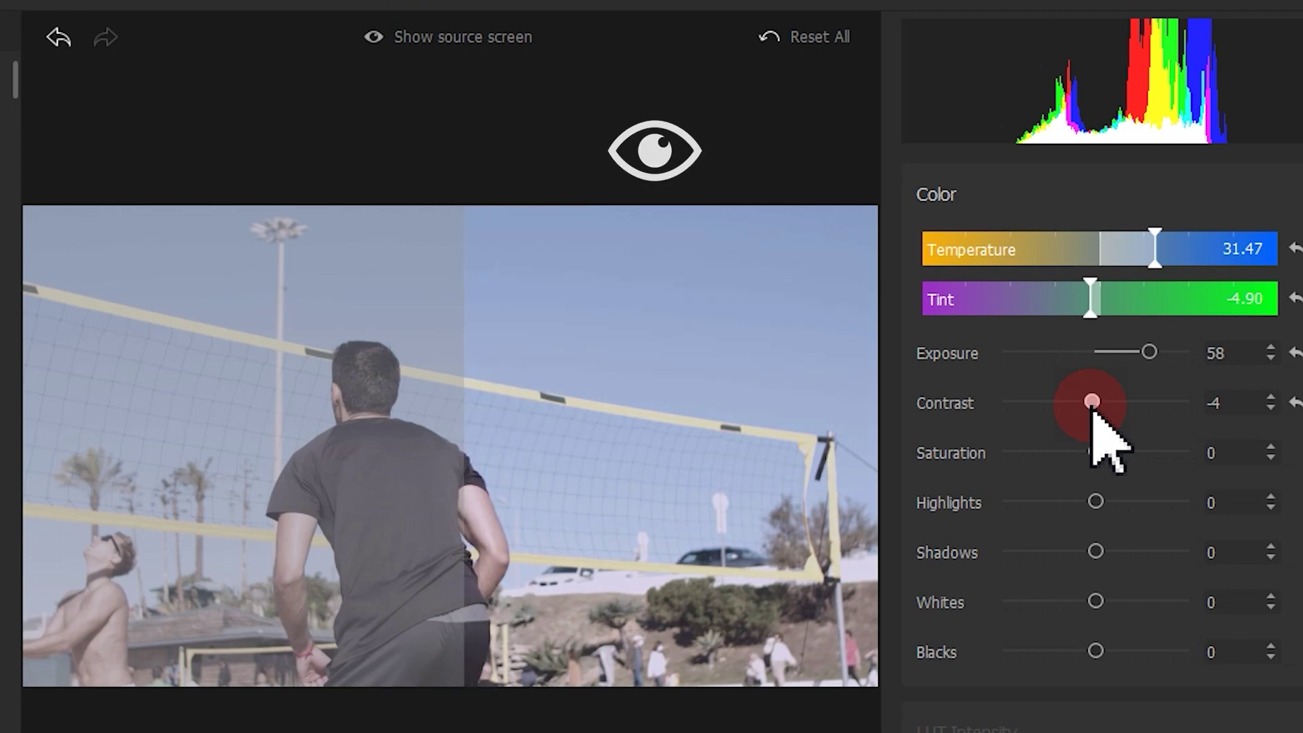
pyautogui.moveTo(1091, 403); pyautogui.dragTo(1159, 412)
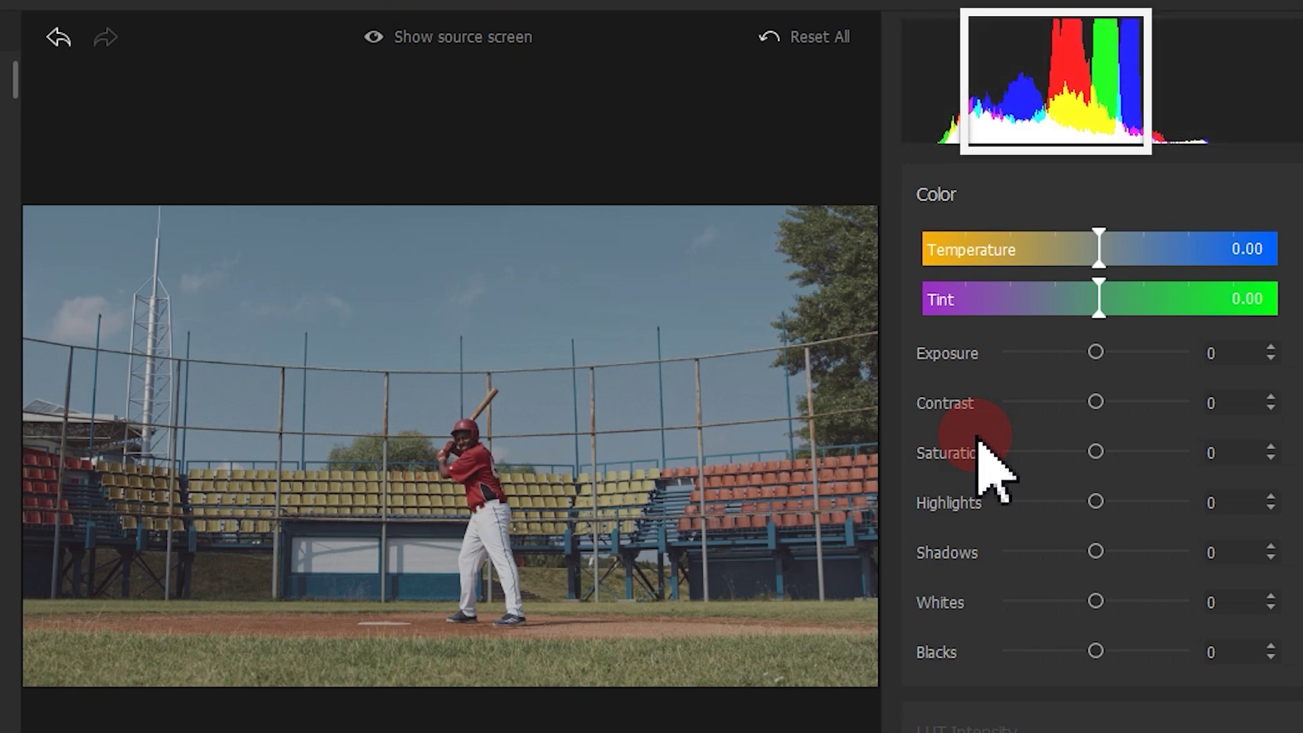
# Raise the baseball clip's Exposure to 39 and rough in Contrast, Saturation, Highlights and Shadows
pyautogui.click(1099, 353)
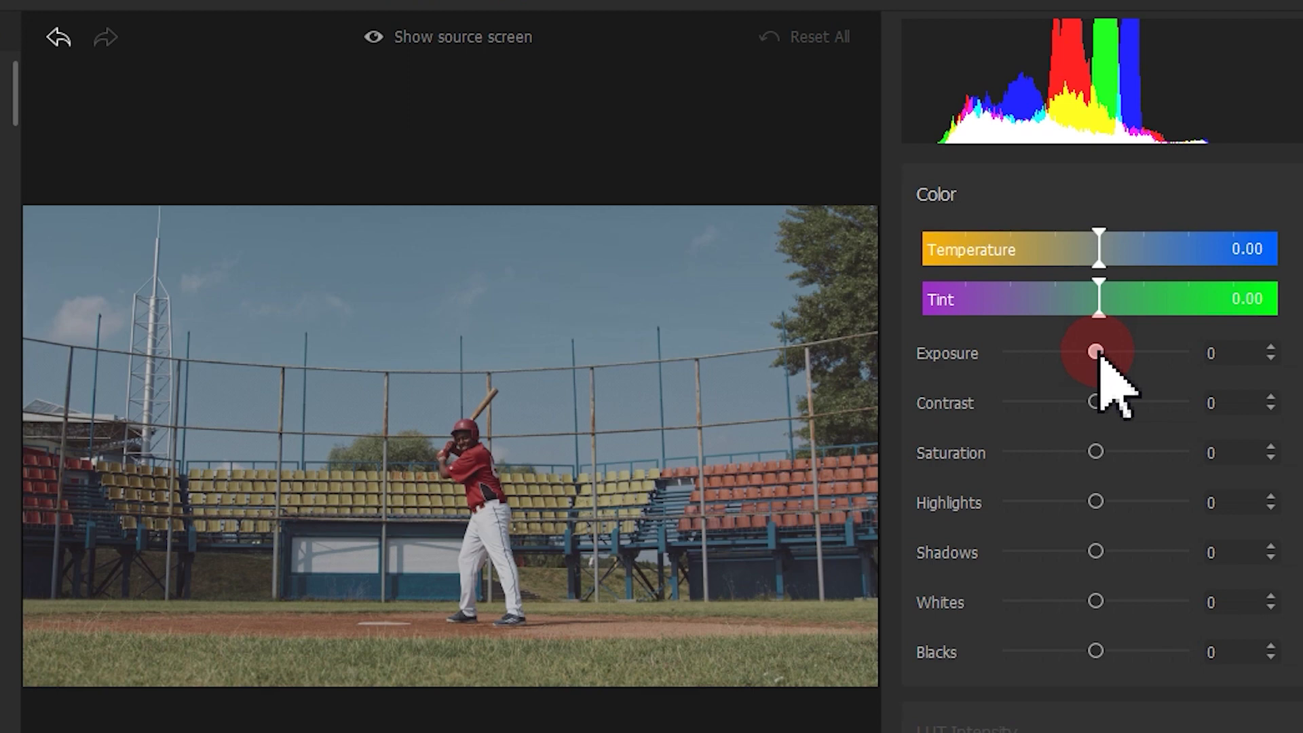
pyautogui.moveTo(1099, 356); pyautogui.dragTo(1135, 358)
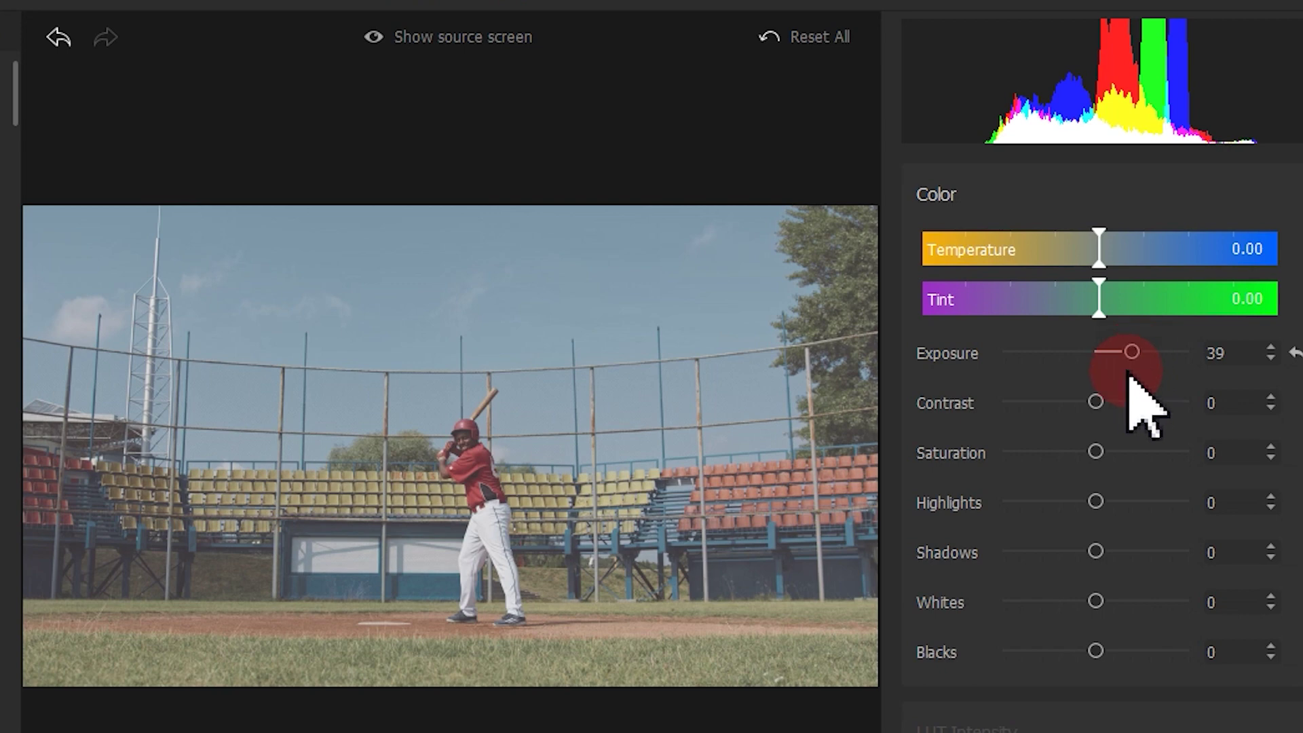
pyautogui.moveTo(1100, 403); pyautogui.dragTo(1137, 406)
pyautogui.moveTo(1097, 452); pyautogui.dragTo(1111, 453)
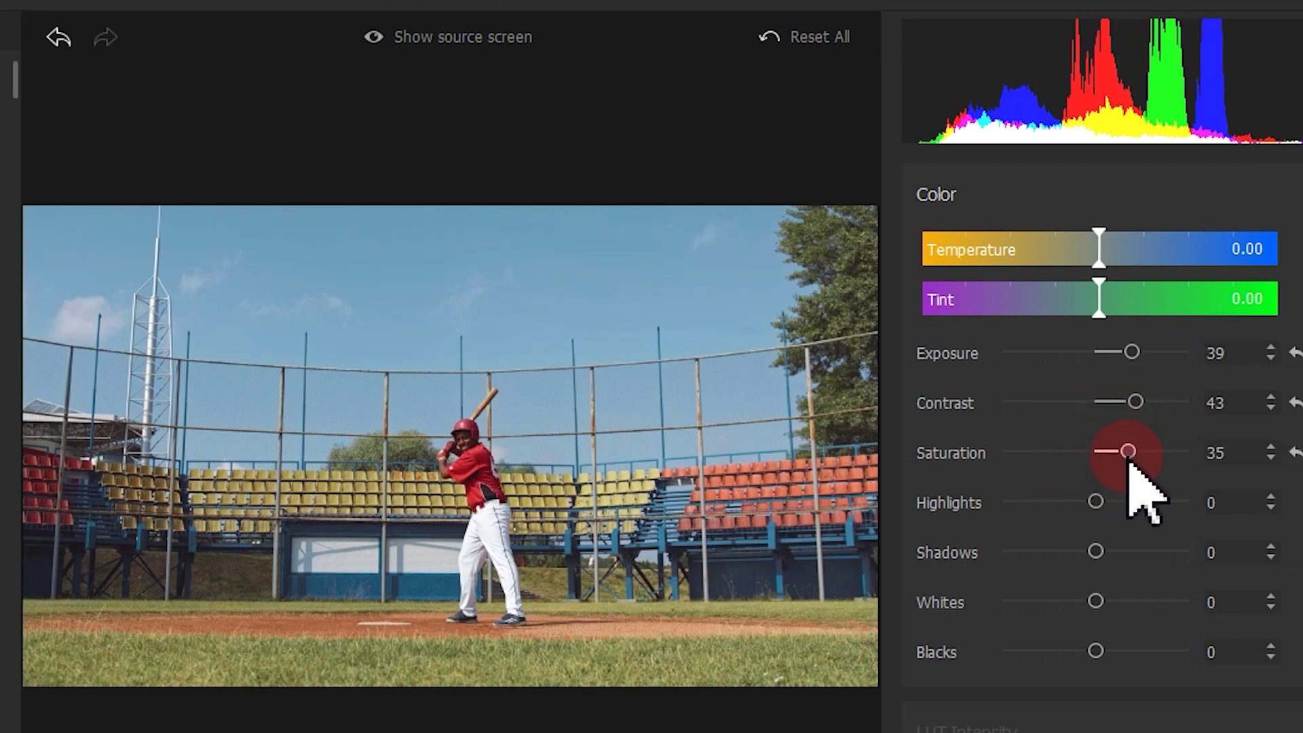
pyautogui.moveTo(1124, 452); pyautogui.dragTo(1125, 453)
pyautogui.moveTo(1095, 502); pyautogui.dragTo(1125, 501)
pyautogui.moveTo(1095, 551); pyautogui.dragTo(1116, 553)
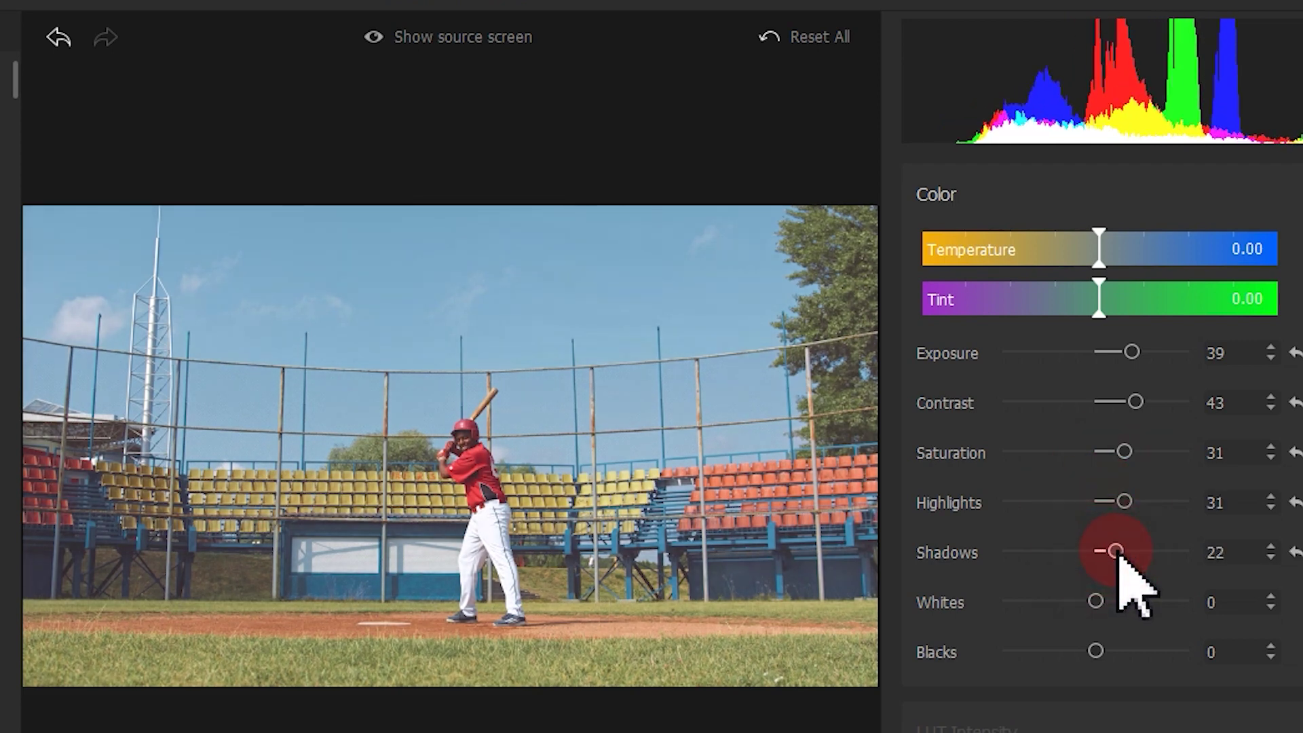
pyautogui.moveTo(1095, 601); pyautogui.dragTo(1101, 600)
pyautogui.click(1263, 648)
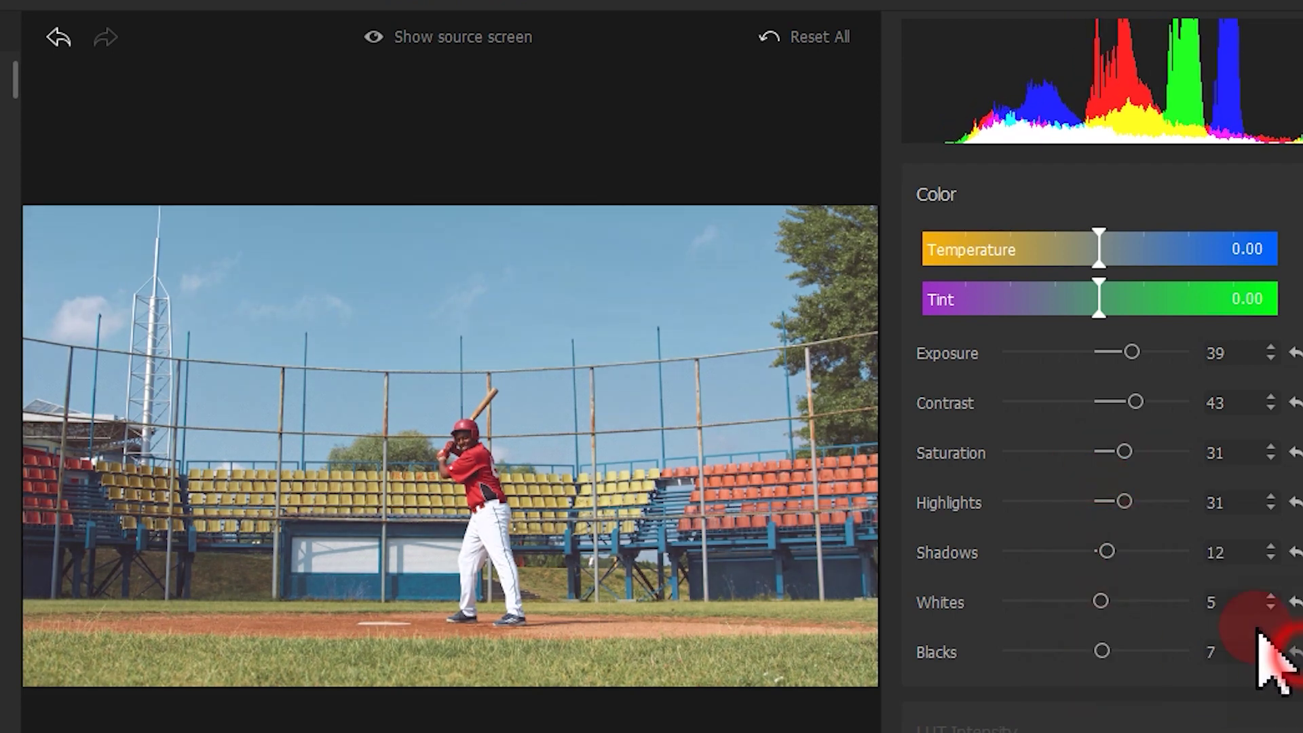
# Fine-tune to Contrast 26, Saturation 27, Highlights 19, Shadows -38, Whites 26, Blacks -9
pyautogui.moveTo(1124, 500)
pyautogui.mouseDown()
pyautogui.moveTo(1157, 500)
pyautogui.moveTo(1096, 502)
pyautogui.moveTo(1128, 501)
pyautogui.mouseUp()
pyautogui.moveTo(1125, 452)
pyautogui.mouseDown()
pyautogui.moveTo(1172, 452)
pyautogui.moveTo(1128, 453)
pyautogui.mouseUp()
pyautogui.moveTo(1095, 551)
pyautogui.mouseDown()
pyautogui.moveTo(1106, 551)
pyautogui.moveTo(1077, 551)
pyautogui.mouseUp()
pyautogui.moveTo(1101, 602); pyautogui.dragTo(1107, 601)
pyautogui.click(1136, 402)
pyautogui.moveTo(1136, 402); pyautogui.dragTo(1121, 402)
pyautogui.moveTo(1077, 551); pyautogui.dragTo(1066, 551)
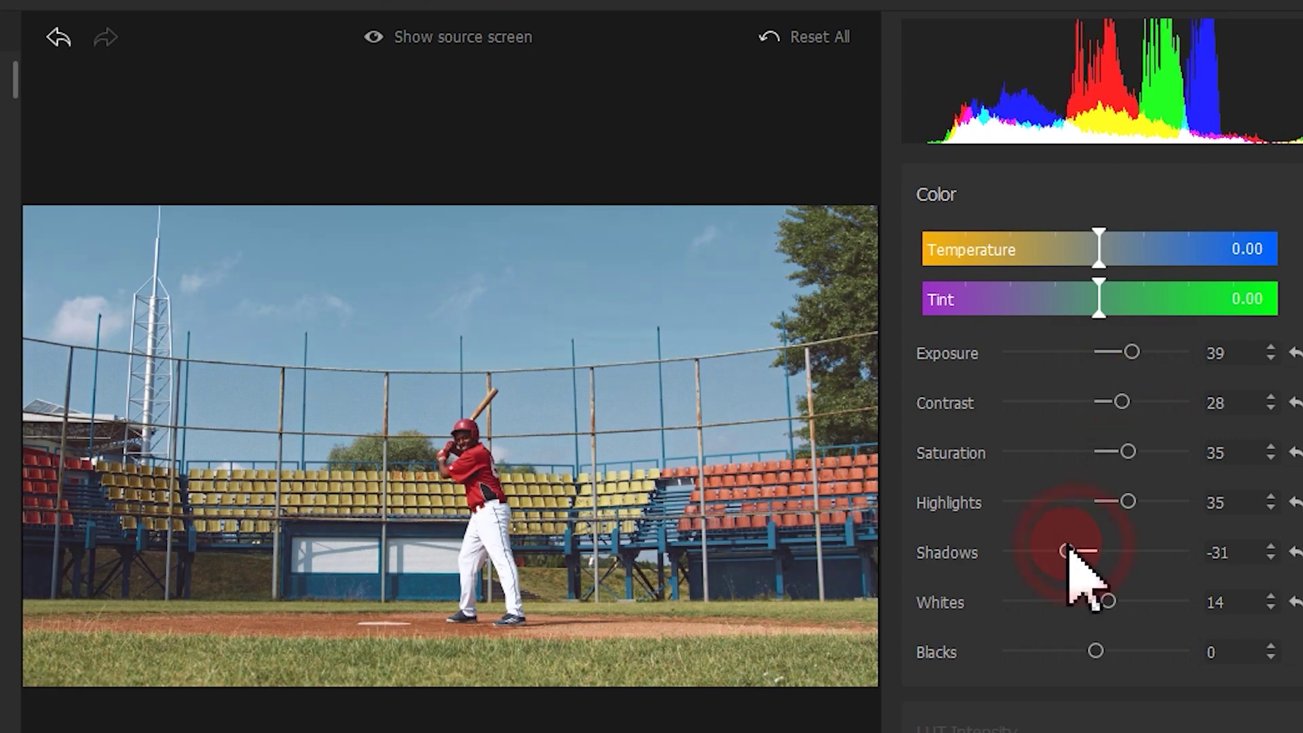
pyautogui.moveTo(1128, 501); pyautogui.dragTo(1113, 501)
pyautogui.moveTo(1128, 453); pyautogui.dragTo(1120, 453)
pyautogui.moveTo(1067, 551); pyautogui.dragTo(1061, 551)
pyautogui.moveTo(1108, 602); pyautogui.dragTo(1123, 602)
pyautogui.moveTo(1095, 652); pyautogui.dragTo(1093, 655)
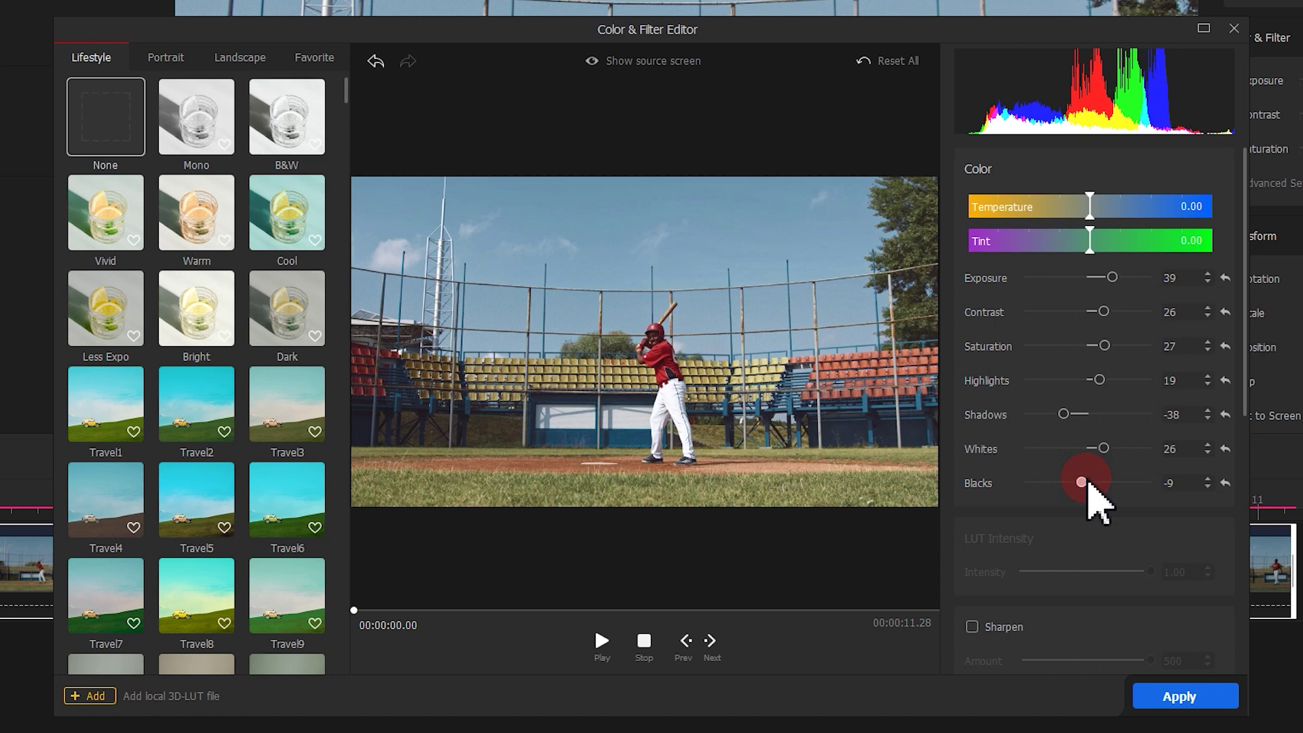
# Apply the Landscape preset Grassland7 and lower its LUT Intensity to 0.29
pyautogui.click(249, 58)
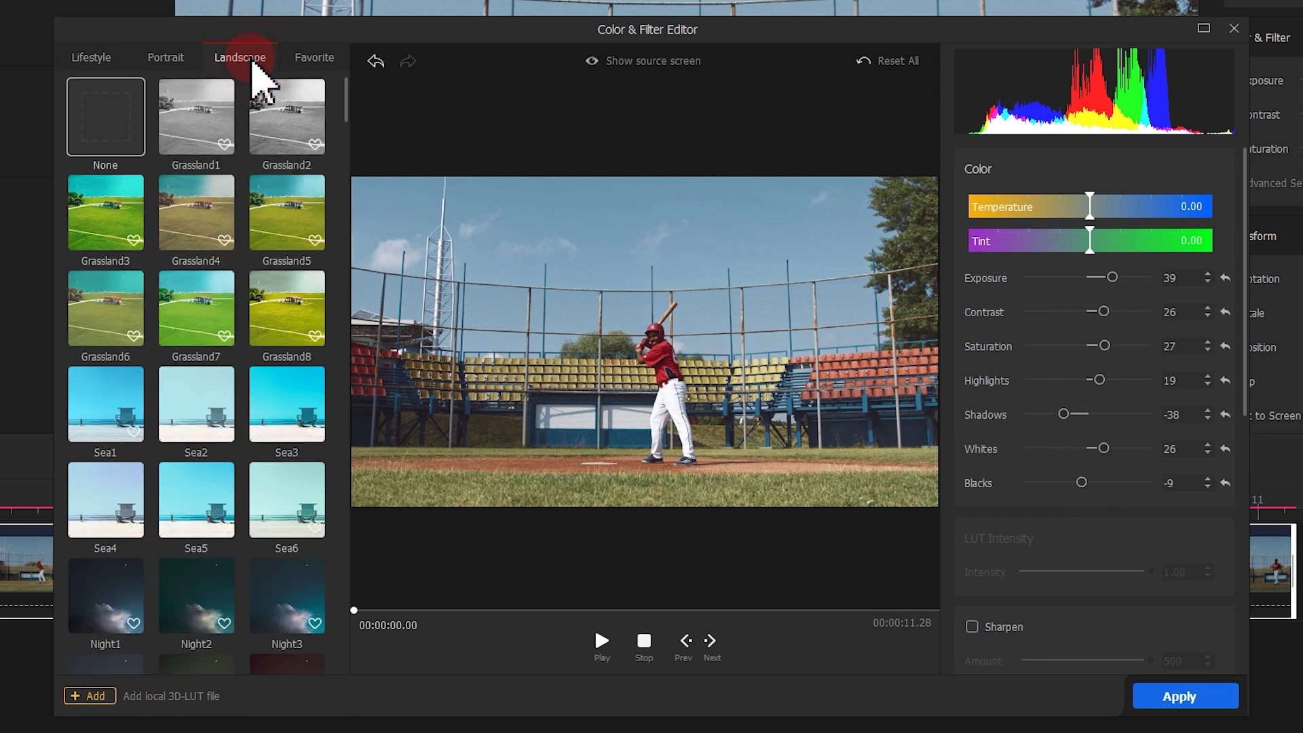
pyautogui.click(196, 306)
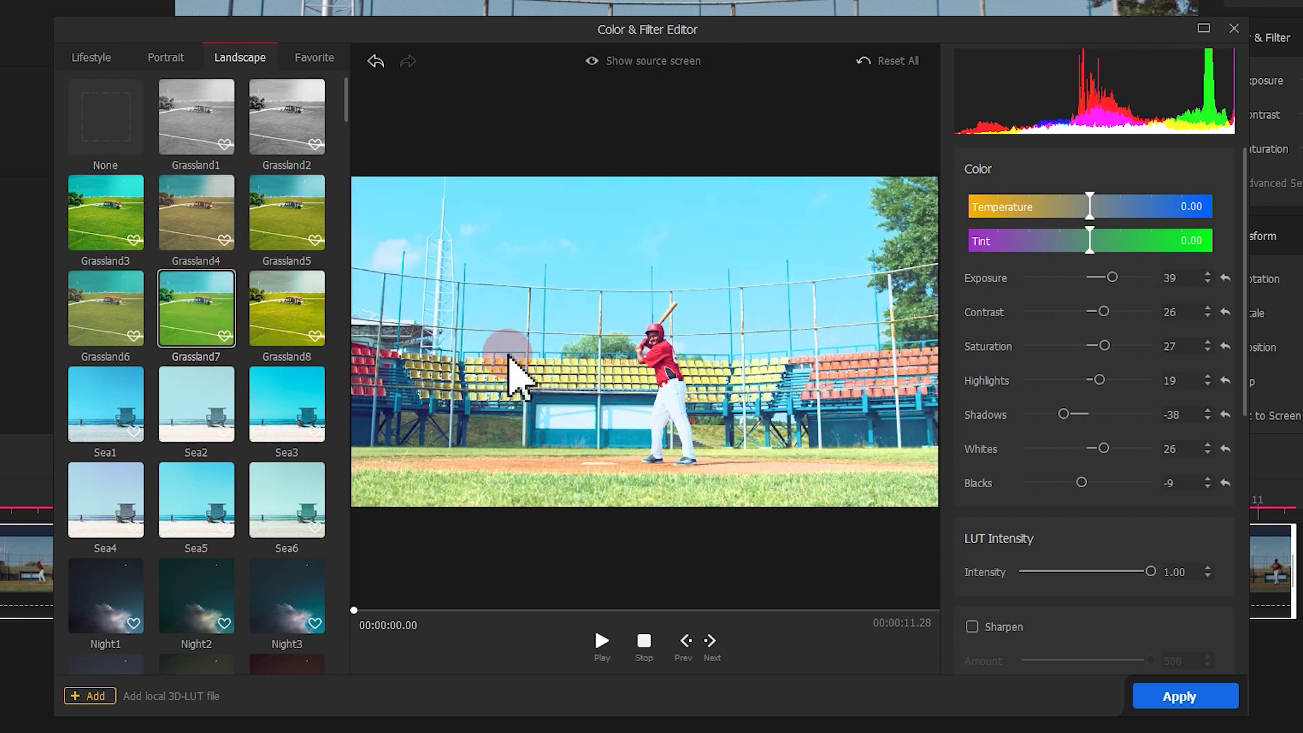
pyautogui.click(1151, 567)
pyautogui.moveTo(1158, 578); pyautogui.dragTo(1060, 582)
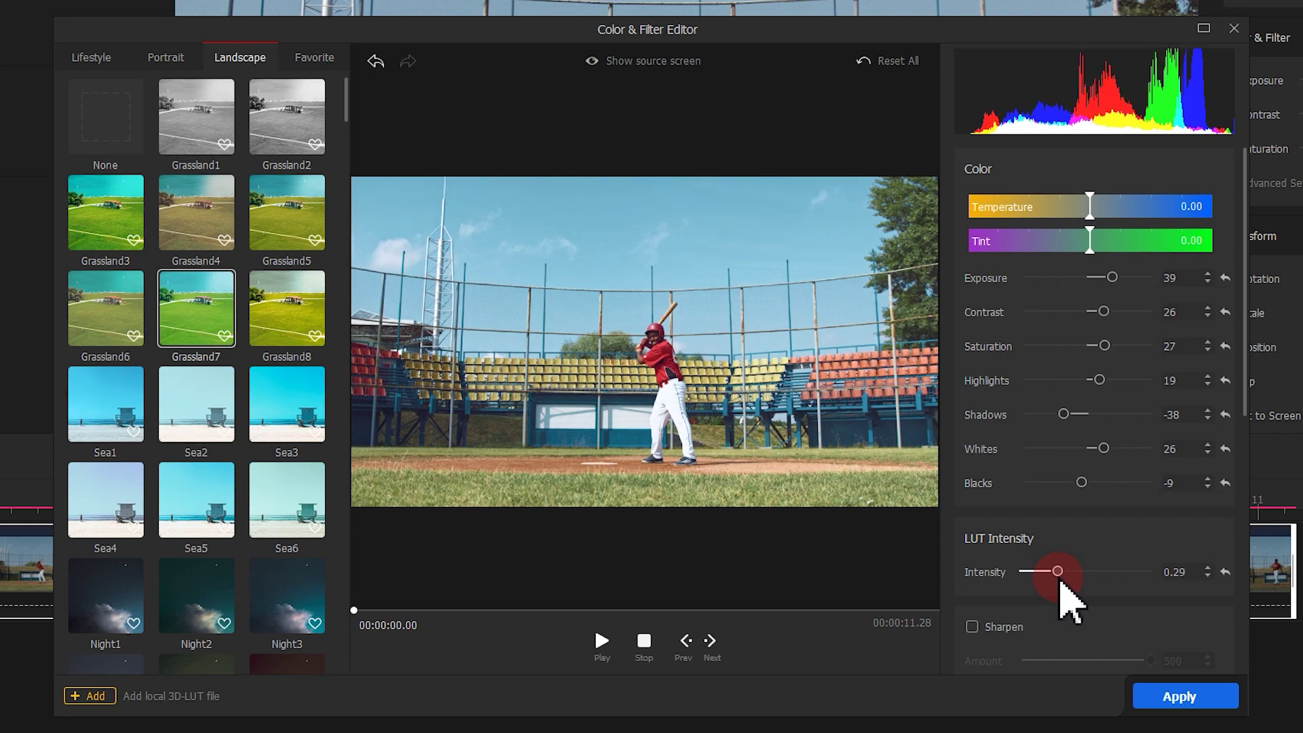